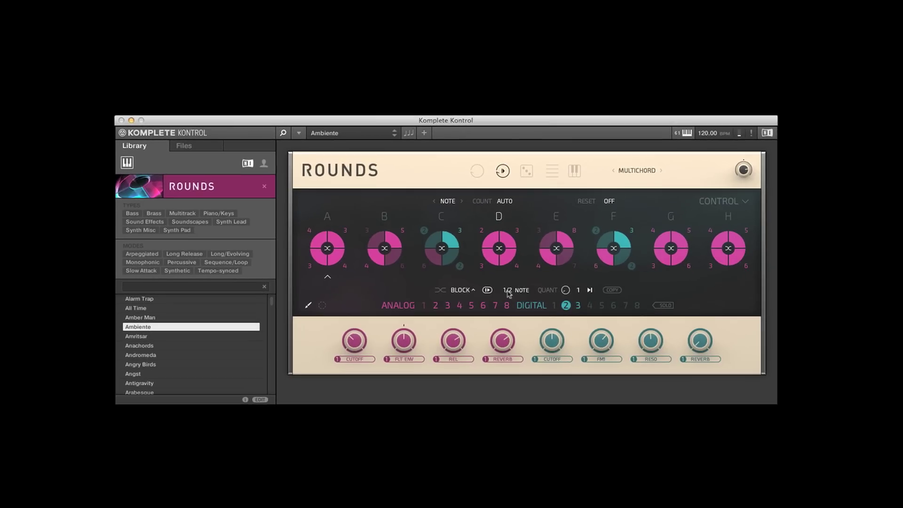
# Step: Switch Rounds to its Reaktor edit view and load snapshot 008 Complexx from Matt's Bank
pyautogui.press('super+3')
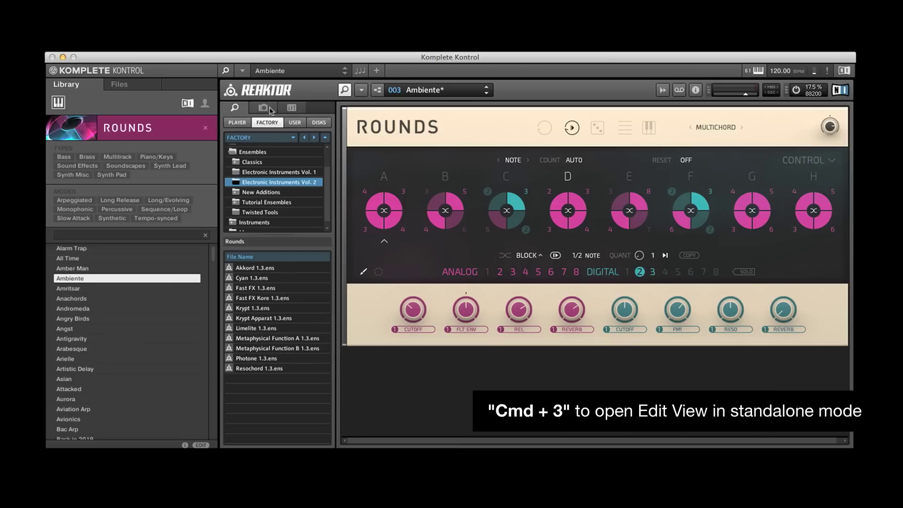
pyautogui.click(263, 109)
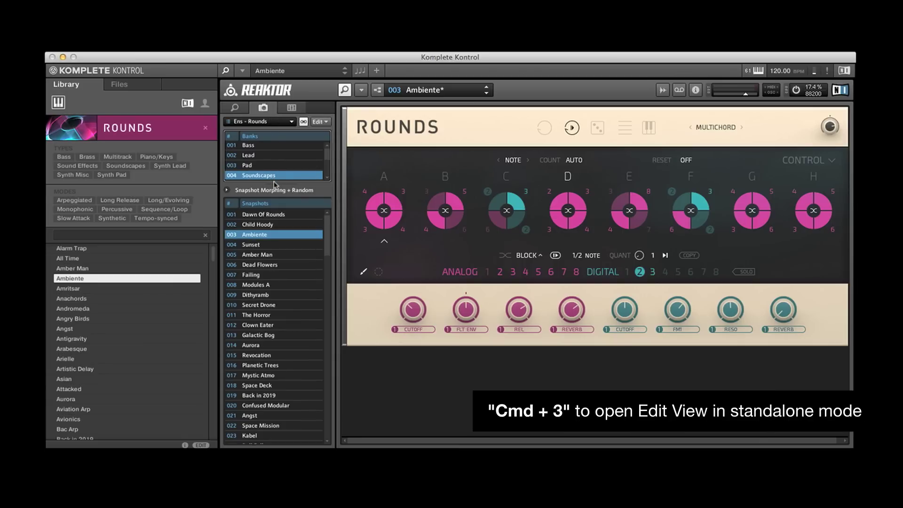
pyautogui.click(274, 215)
pyautogui.moveTo(276, 183); pyautogui.dragTo(274, 241)
pyautogui.click(272, 228)
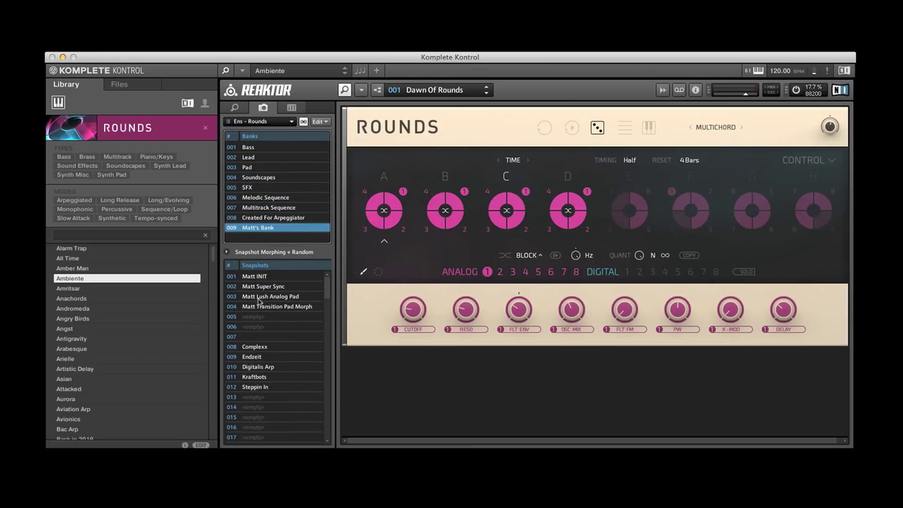
pyautogui.click(256, 348)
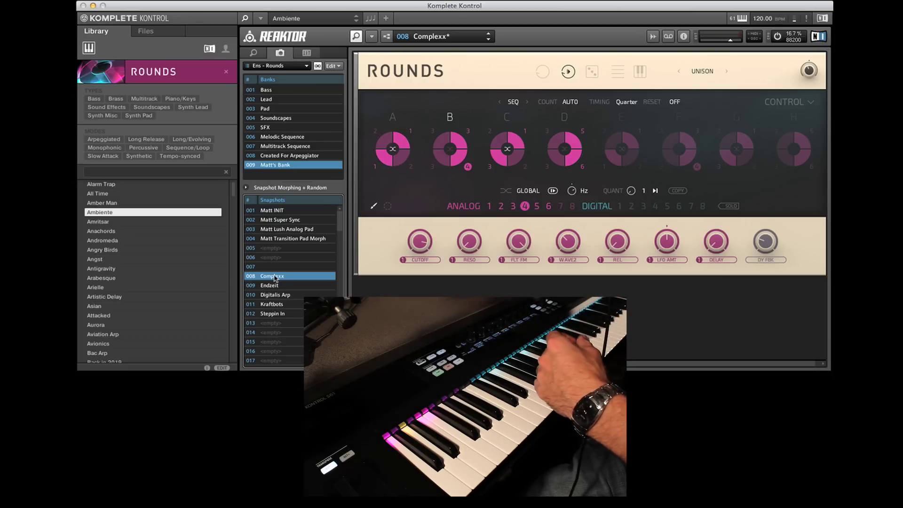
# Step: Step forward to snapshot 009 Endzeit in Matt's Bank
pyautogui.press('Down')
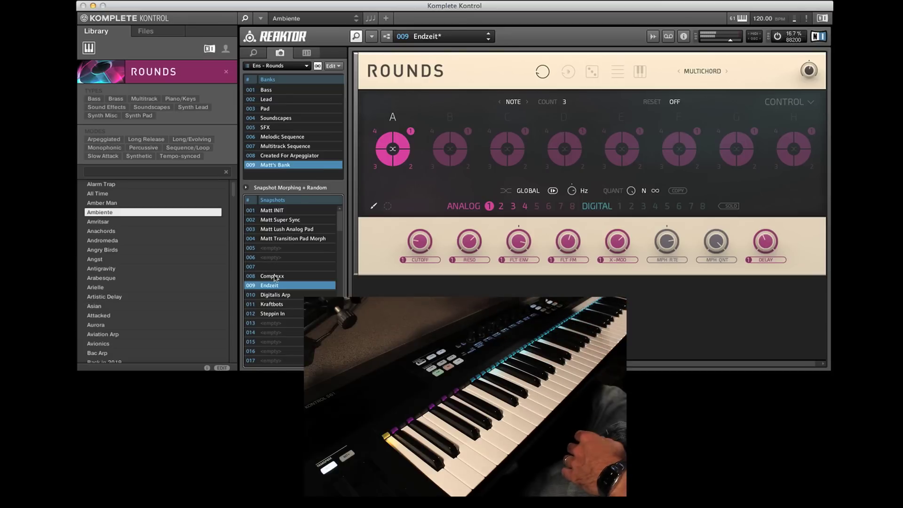
# Step: Step through 010 Digitalis Arp to 011 Kraftbots and nudge the Kraftbots sequence rate
pyautogui.press('Down')
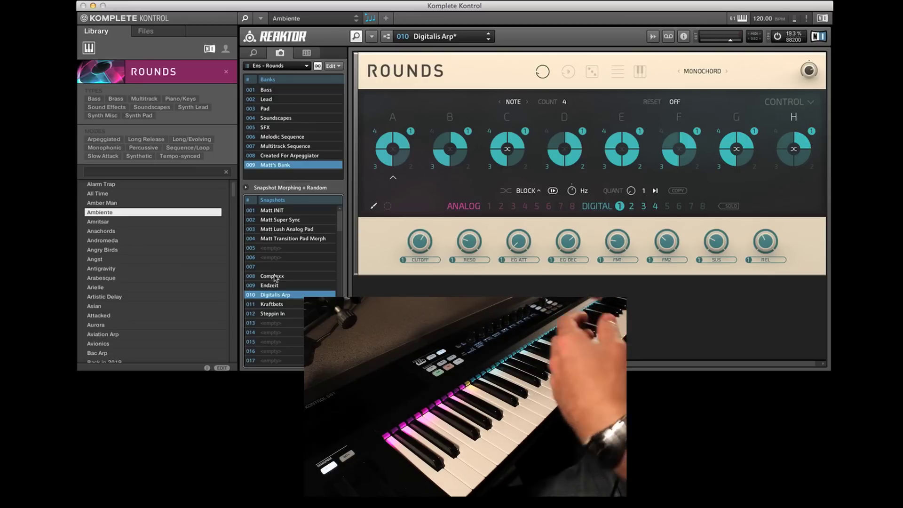
pyautogui.press('Down')
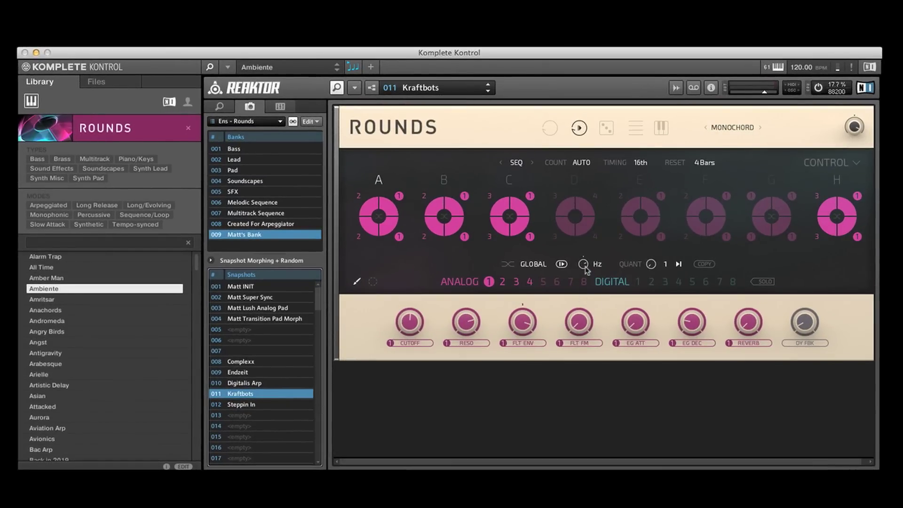
pyautogui.moveTo(583, 265); pyautogui.dragTo(584, 263)
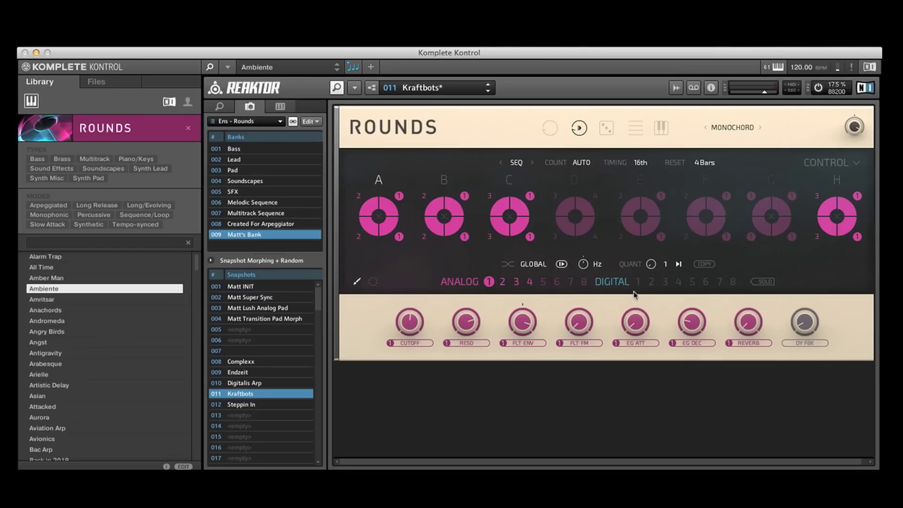
# Step: Collapse the Reaktor header to show Rounds' pitch, oscillator, filter, mod and output panel
pyautogui.click(371, 68)
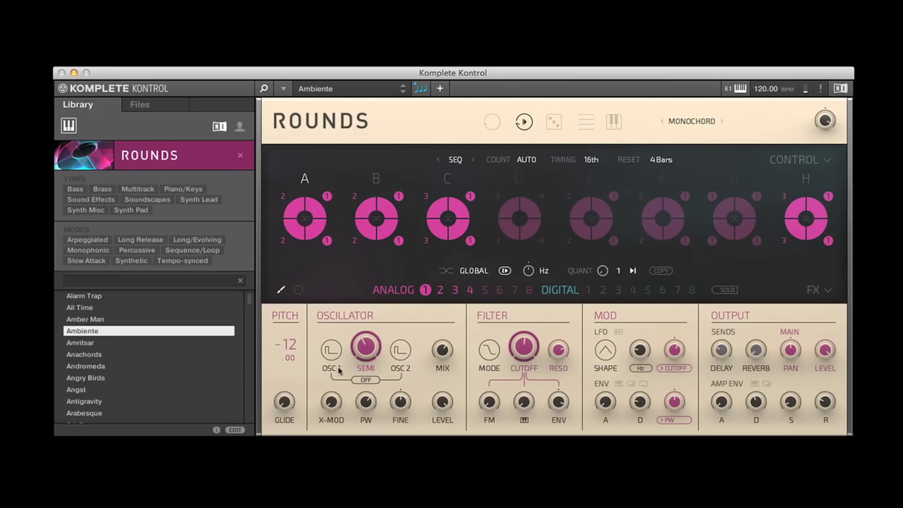
pyautogui.moveTo(362, 350)
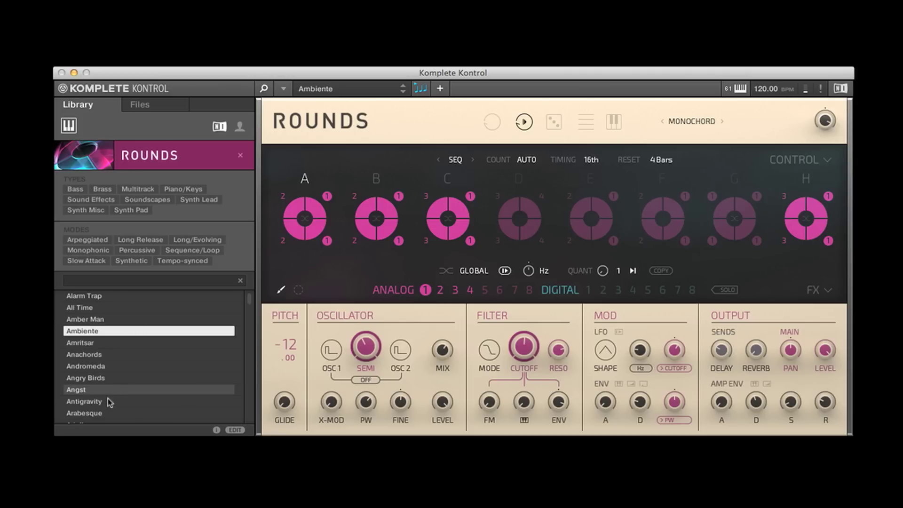
pyautogui.scroll(-5, 113, 393)
pyautogui.scroll(5, 117, 386)
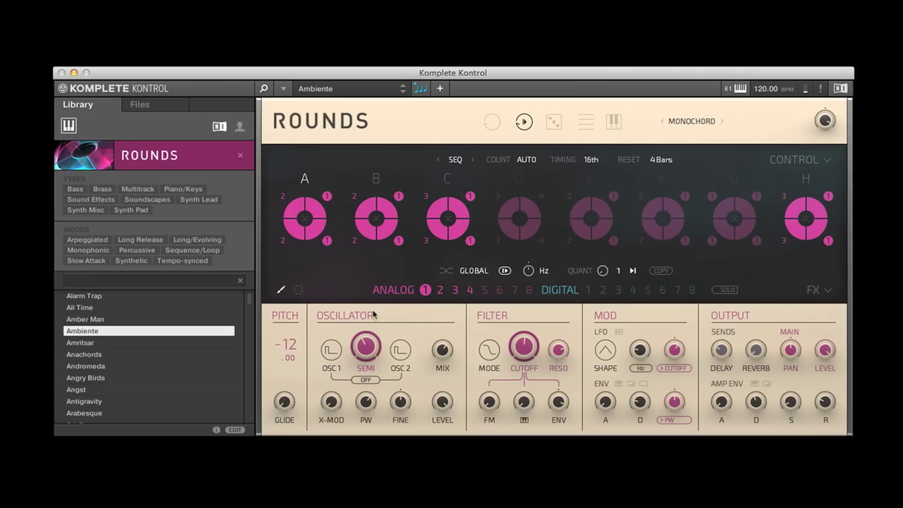
# Step: Reset the analog voice pitch from -12 to 0 and make oscillator 1 a sawtooth
pyautogui.doubleClick(290, 349)
pyautogui.click(327, 356)
# Step: Set step A's values to 1, play Rounds from the keyboard, and change SEQ mode to NOTE
pyautogui.click(282, 196)
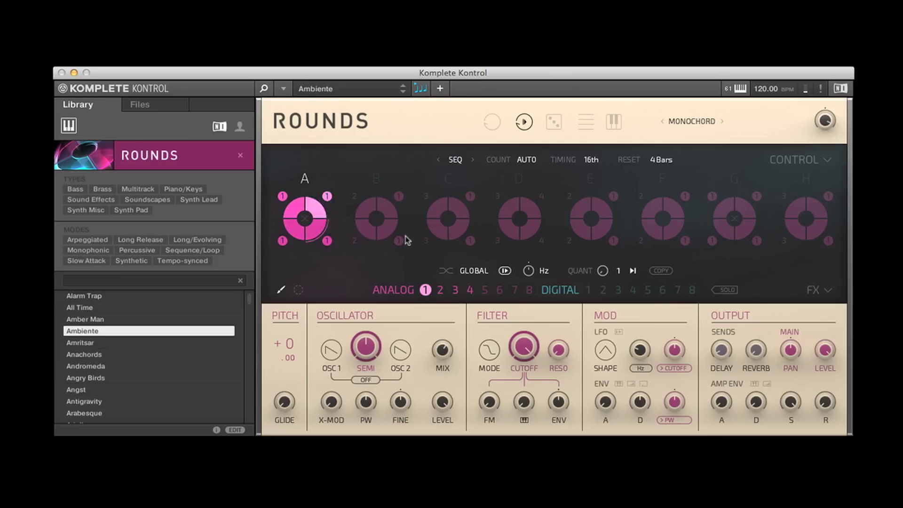
pyautogui.click(614, 123)
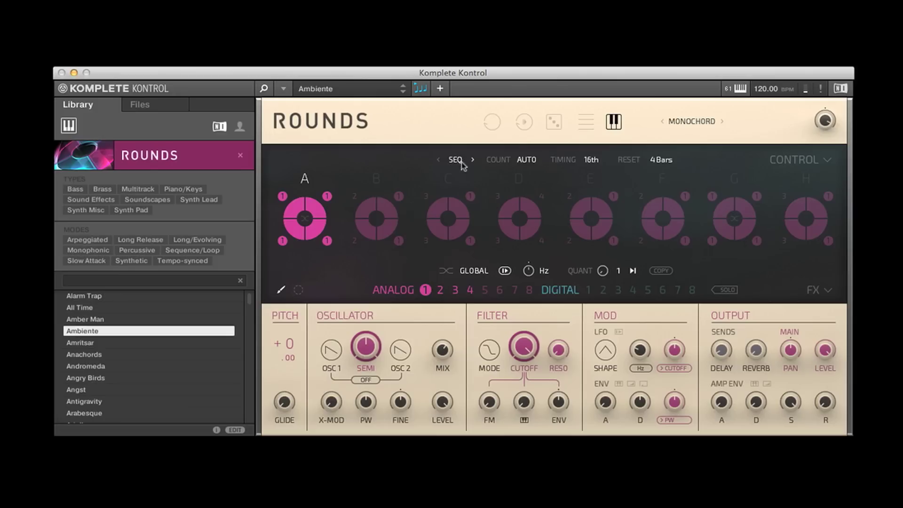
pyautogui.scroll(-2, 458, 162)
pyautogui.scroll(1, 456, 165)
# Step: Cycle through analog sounds 1 to 8, ending with analog sound 8 selected
pyautogui.click(425, 290)
pyautogui.click(440, 289)
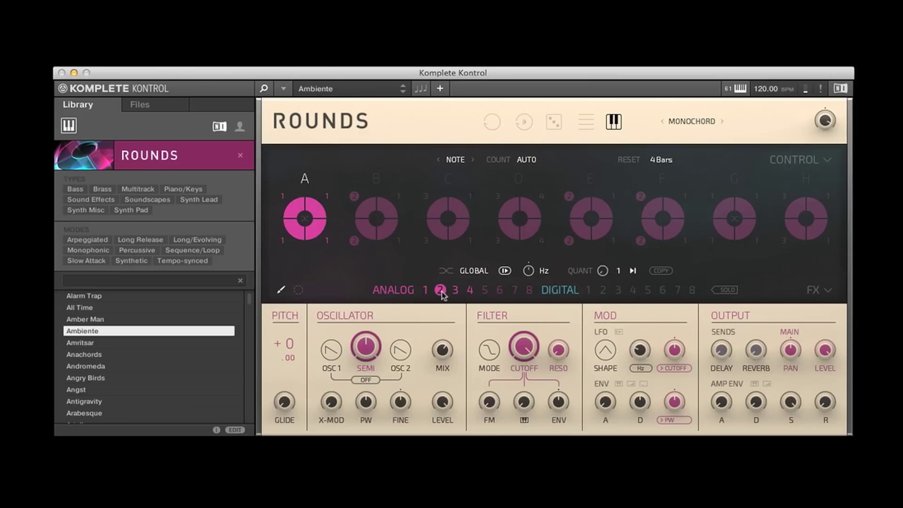
pyautogui.click(454, 291)
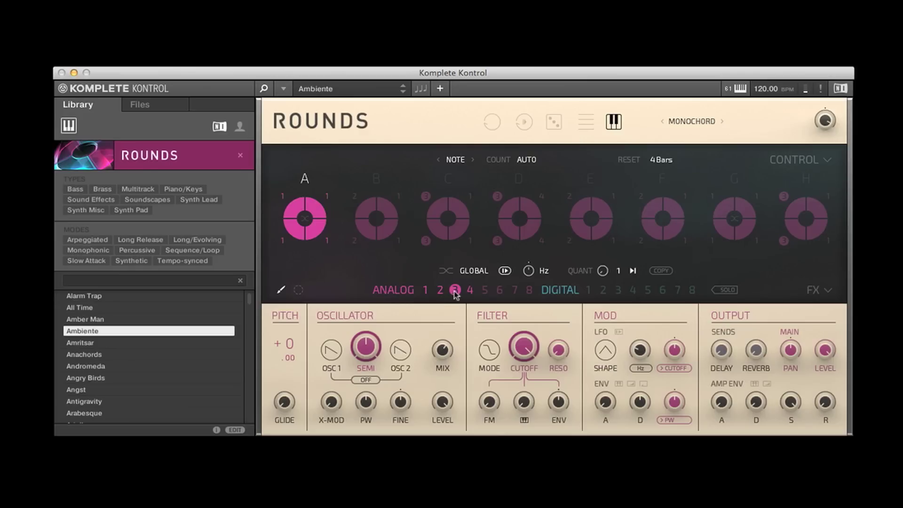
pyautogui.click(470, 290)
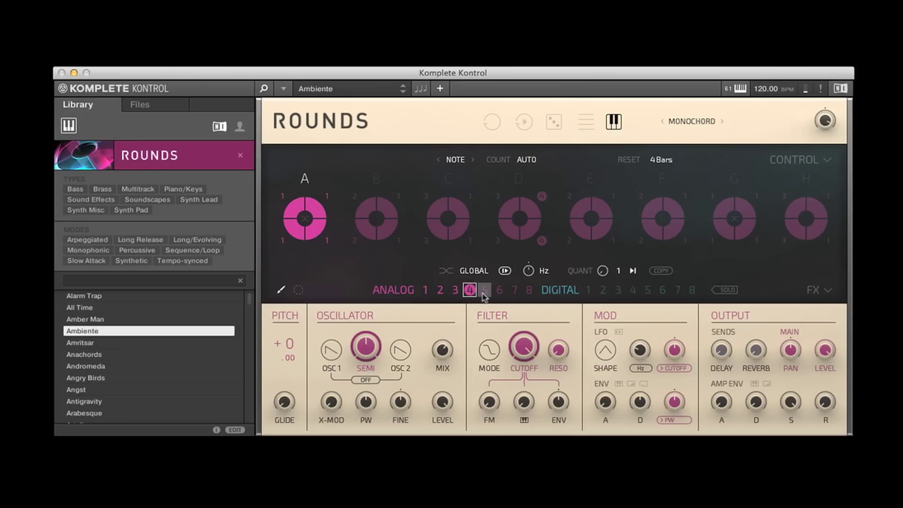
pyautogui.click(484, 290)
pyautogui.click(499, 290)
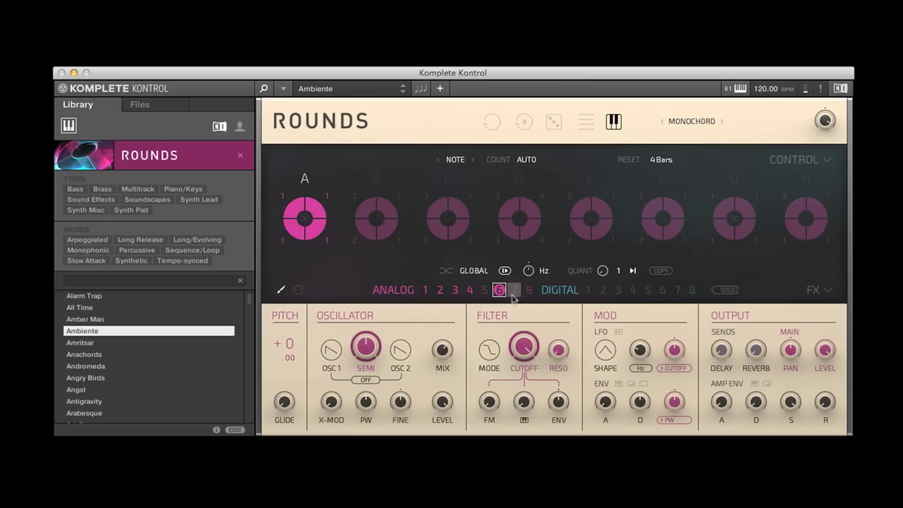
pyautogui.click(515, 290)
pyautogui.click(529, 290)
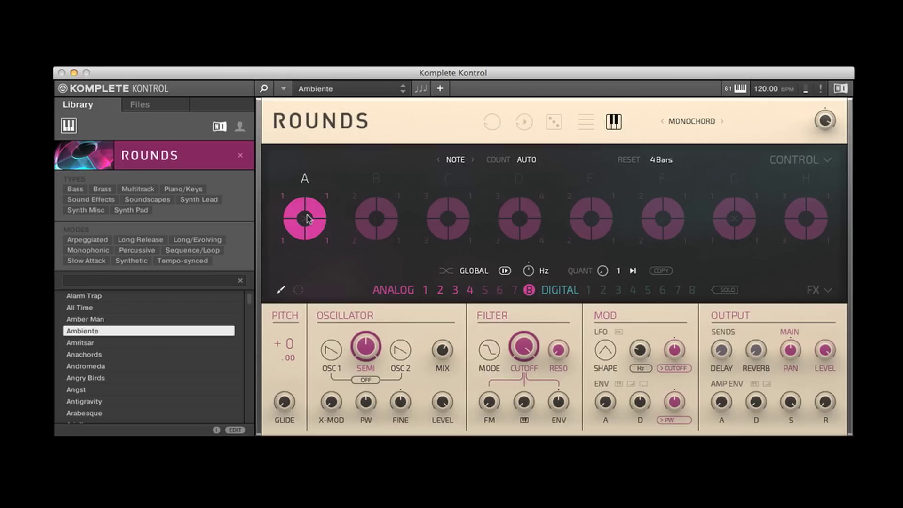
# Step: Add blocks C, E and G to block A's selection in the sequencer row
pyautogui.click(451, 217)
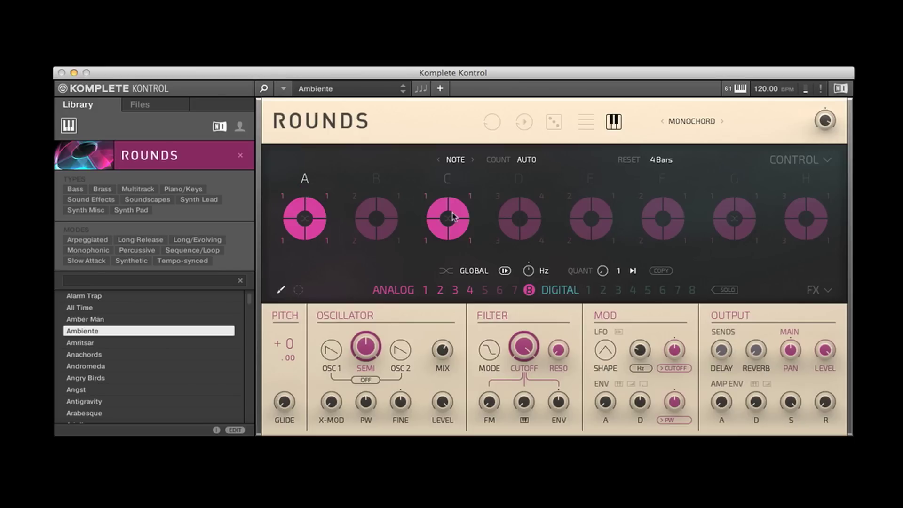
pyautogui.click(597, 223)
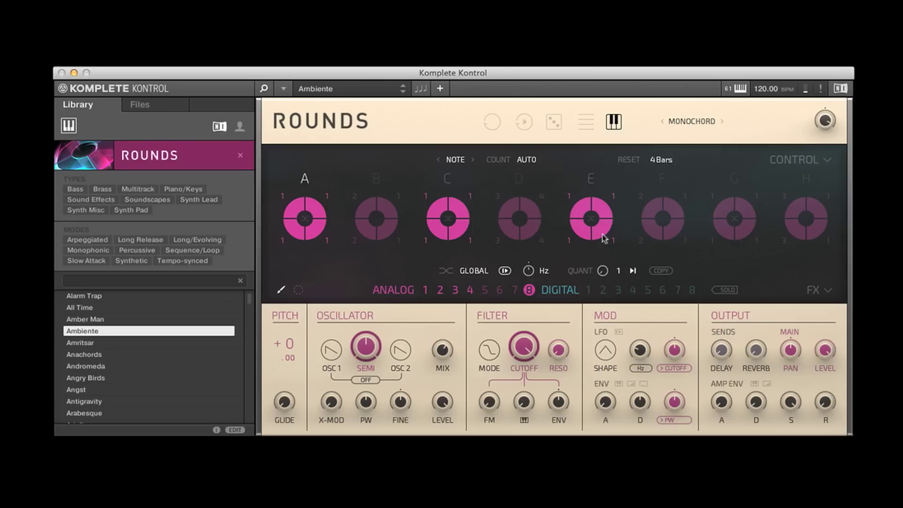
pyautogui.click(727, 239)
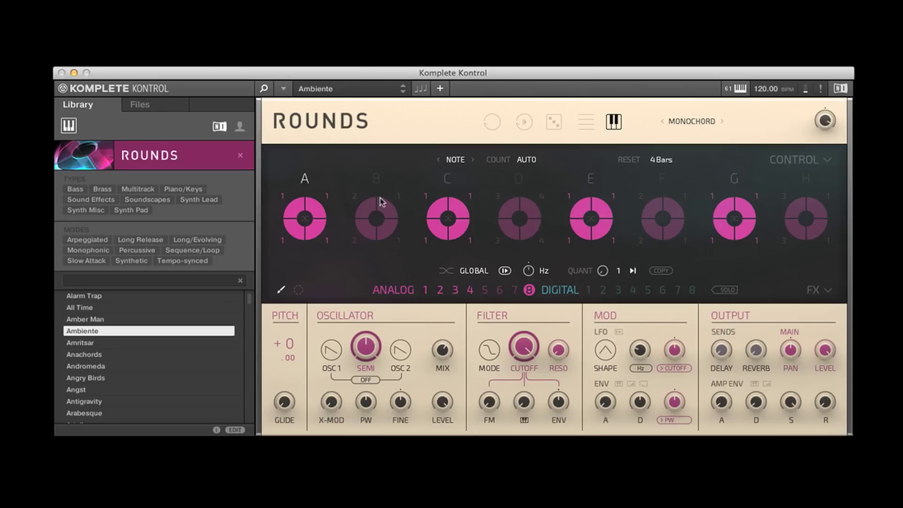
# Step: Select block B on its own and switch it to digital voice 1
pyautogui.click(374, 187)
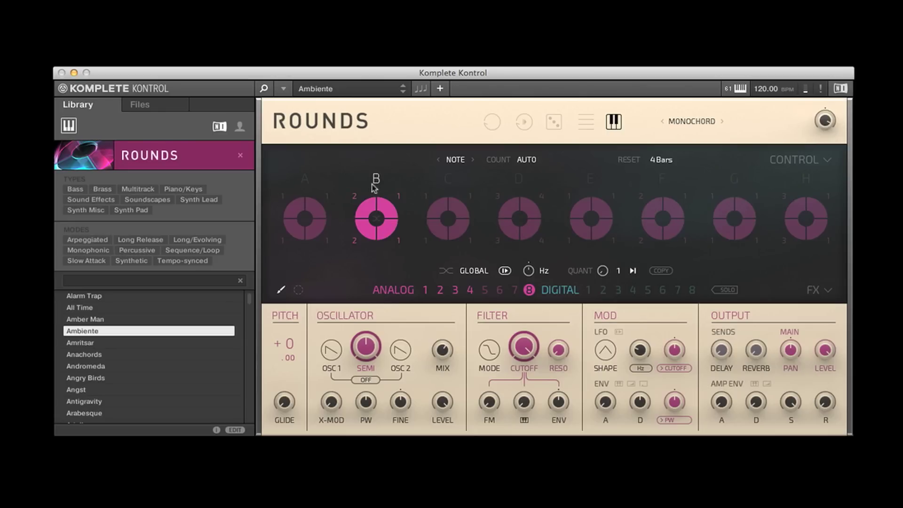
pyautogui.click(588, 290)
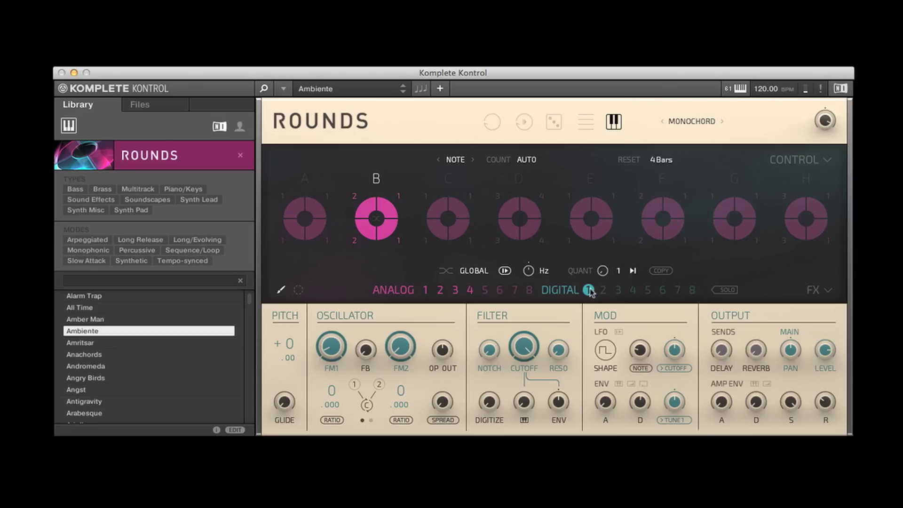
# Step: Assign digital voice 1 to all four steps of round B
pyautogui.click(394, 201)
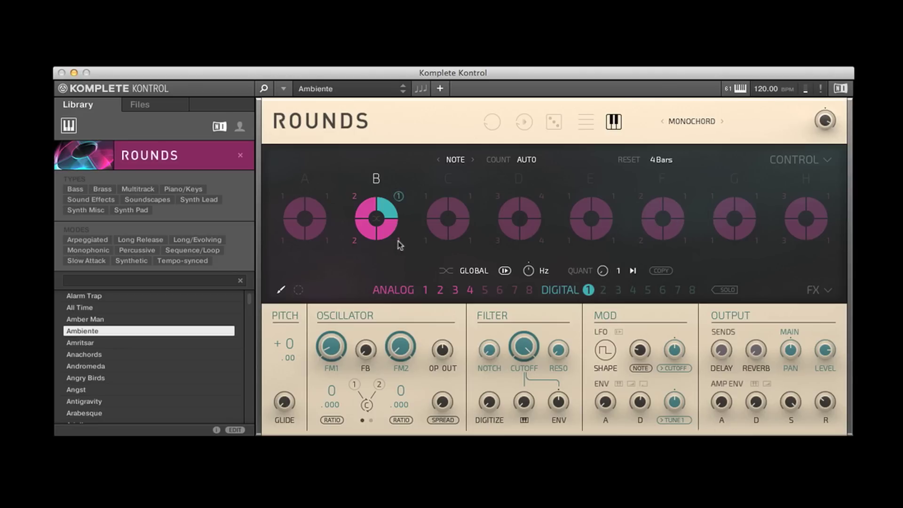
pyautogui.click(398, 241)
pyautogui.click(355, 242)
pyautogui.click(355, 197)
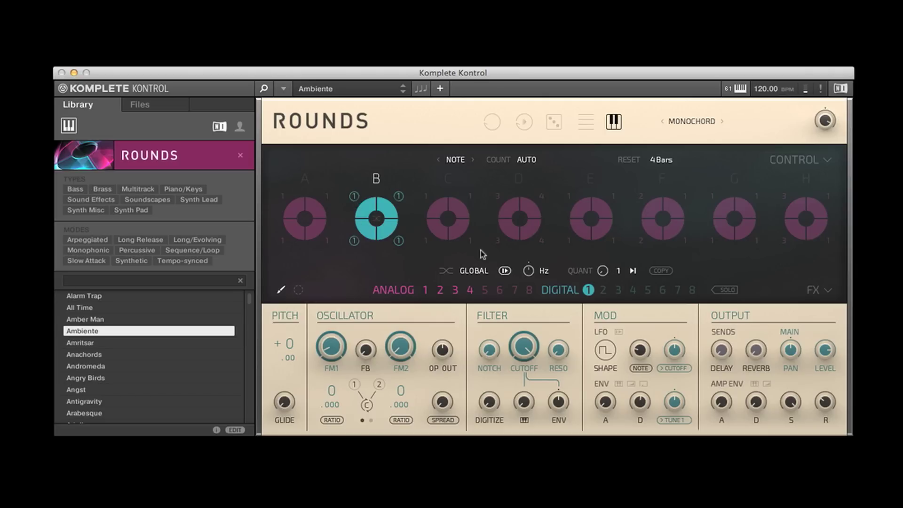
pyautogui.click(604, 290)
pyautogui.click(633, 291)
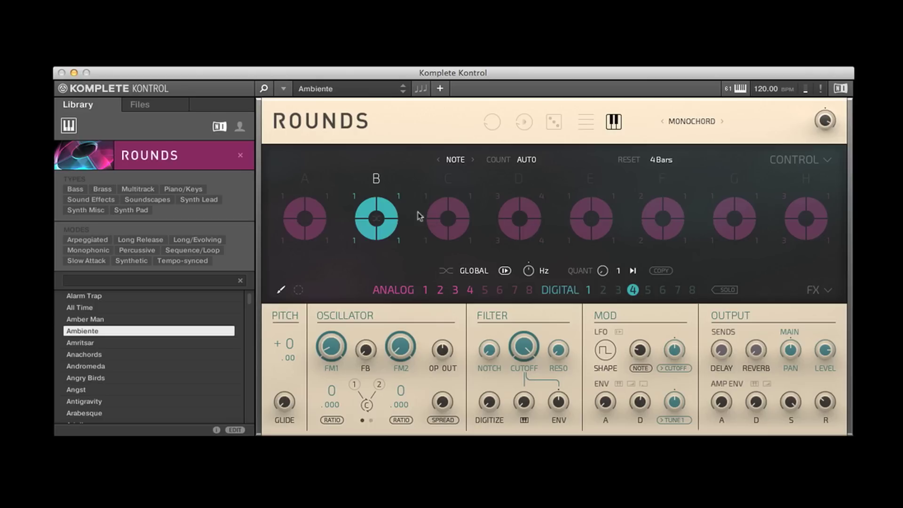
# Step: Copy round B's digital voice 1 setup to rounds D, F and H
pyautogui.click(519, 218)
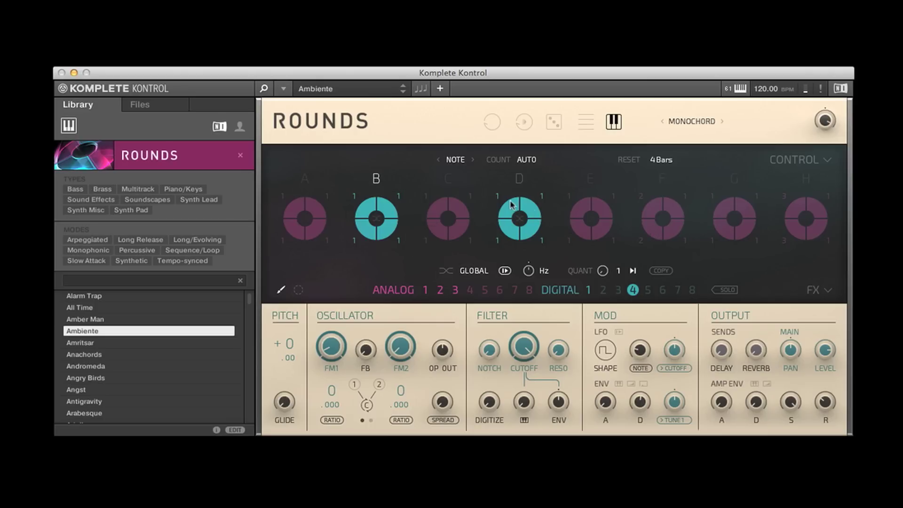
pyautogui.click(663, 211)
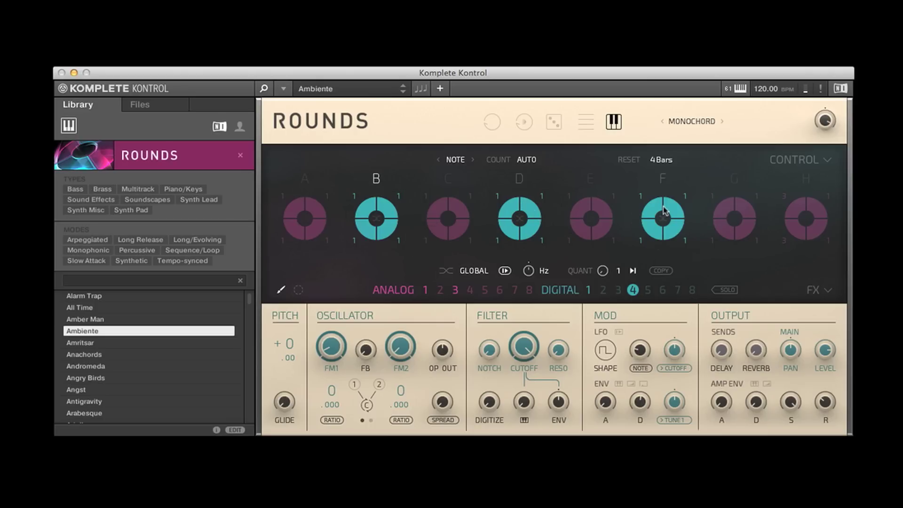
pyautogui.click(803, 220)
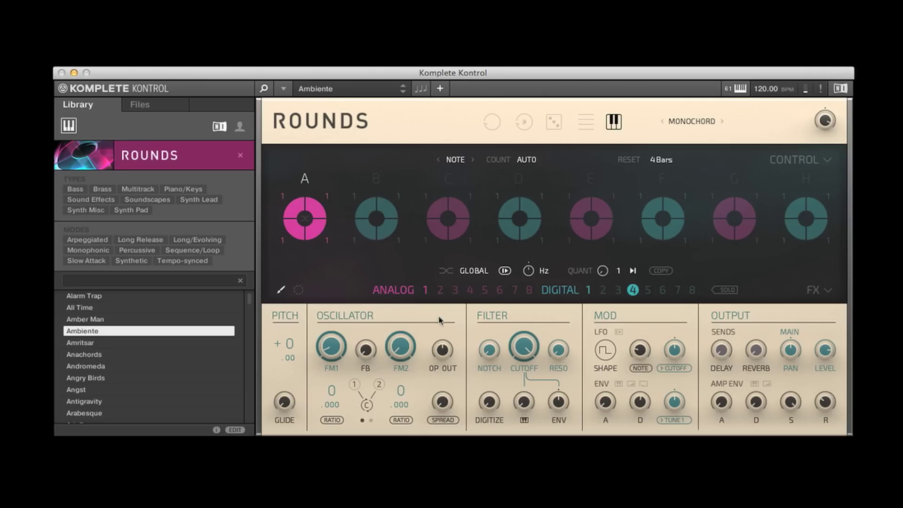
# Step: Show the CUTOFF macro for analog voice 1 and link analog voices 2, 3, 5 and 7
pyautogui.click(793, 160)
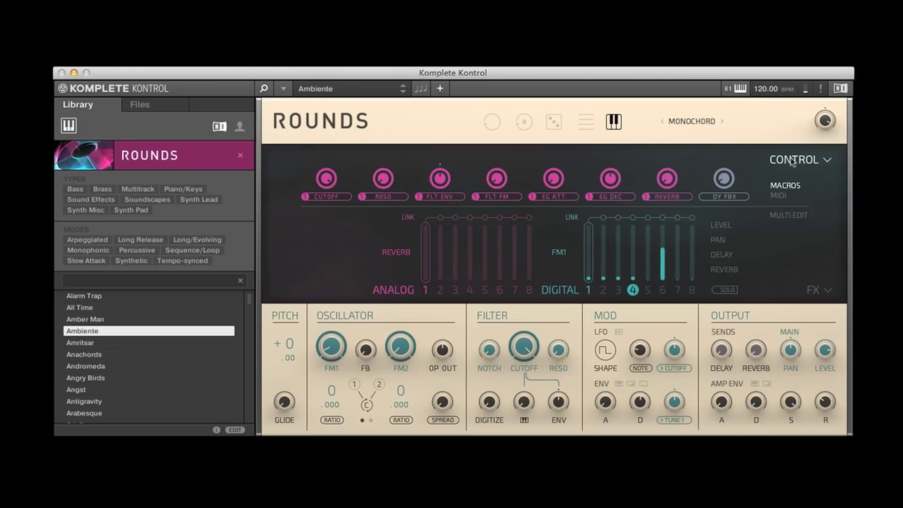
pyautogui.click(324, 184)
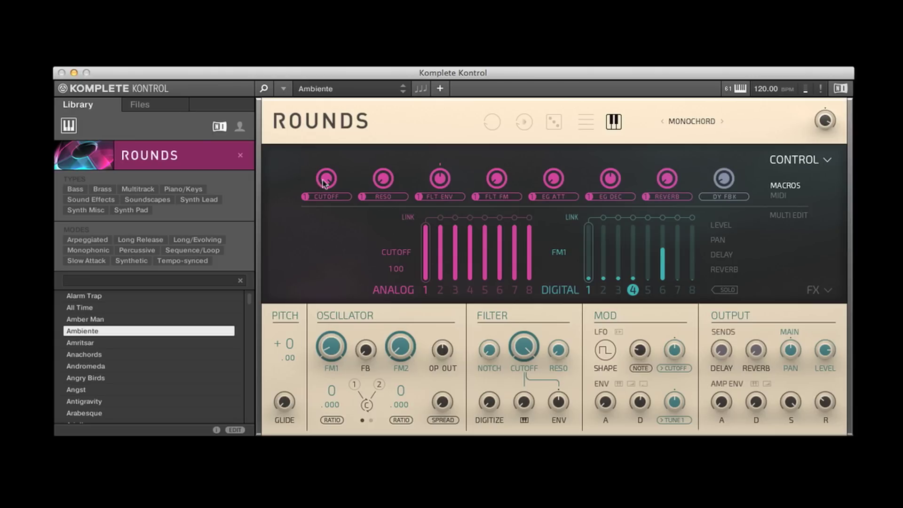
pyautogui.click(425, 289)
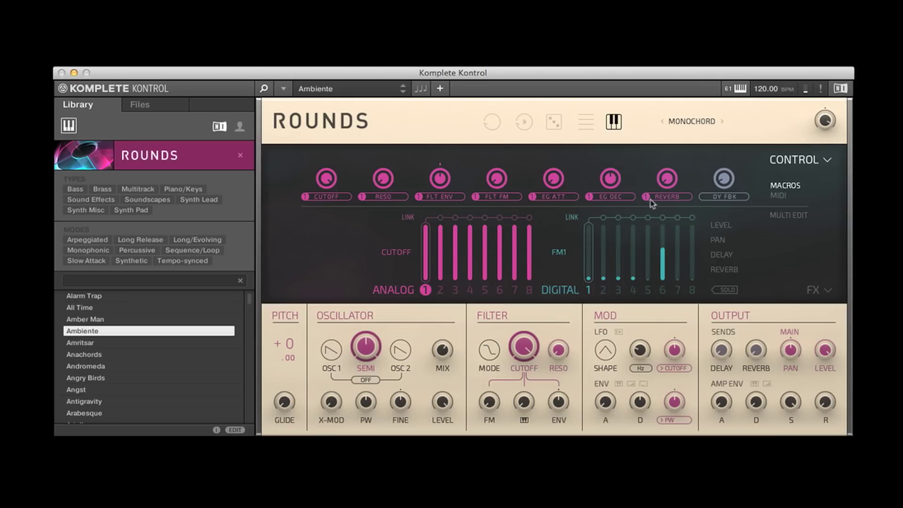
pyautogui.click(440, 217)
pyautogui.click(455, 217)
pyautogui.click(485, 218)
pyautogui.click(515, 217)
# Step: Test the CUTOFF macro and set the cutoff bars for analog voices 2–8
pyautogui.moveTo(331, 185)
pyautogui.mouseDown()
pyautogui.moveTo(329, 258)
pyautogui.moveTo(332, 169)
pyautogui.mouseUp()
pyautogui.click(332, 171)
pyautogui.moveTo(440, 241)
pyautogui.mouseDown()
pyautogui.moveTo(460, 264)
pyautogui.moveTo(501, 243)
pyautogui.moveTo(531, 271)
pyautogui.mouseUp()
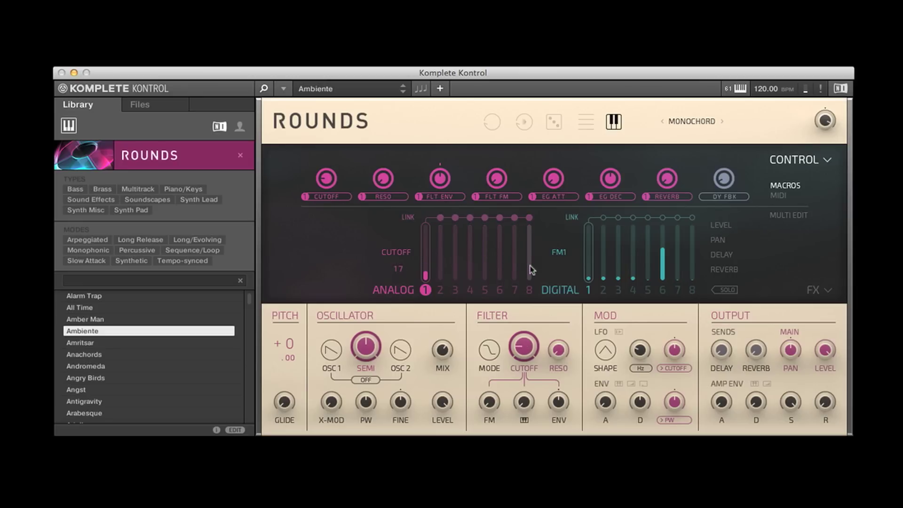
# Step: Unlink analog voices 3, 5 and 7 from CUTOFF, then relink them
pyautogui.click(454, 217)
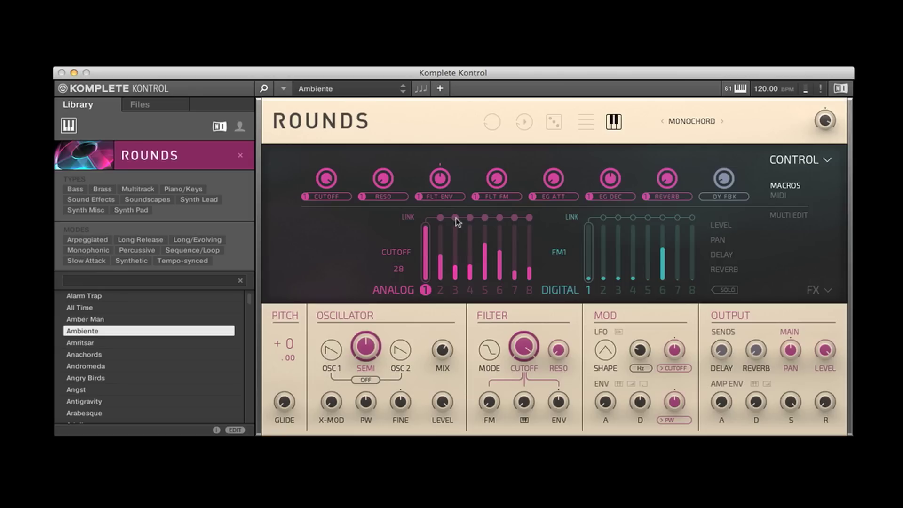
pyautogui.click(484, 217)
pyautogui.click(515, 219)
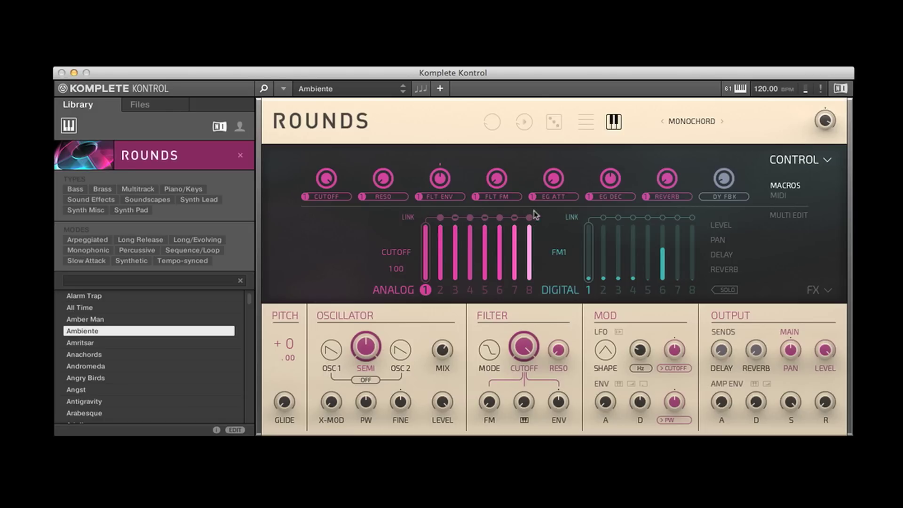
pyautogui.click(515, 218)
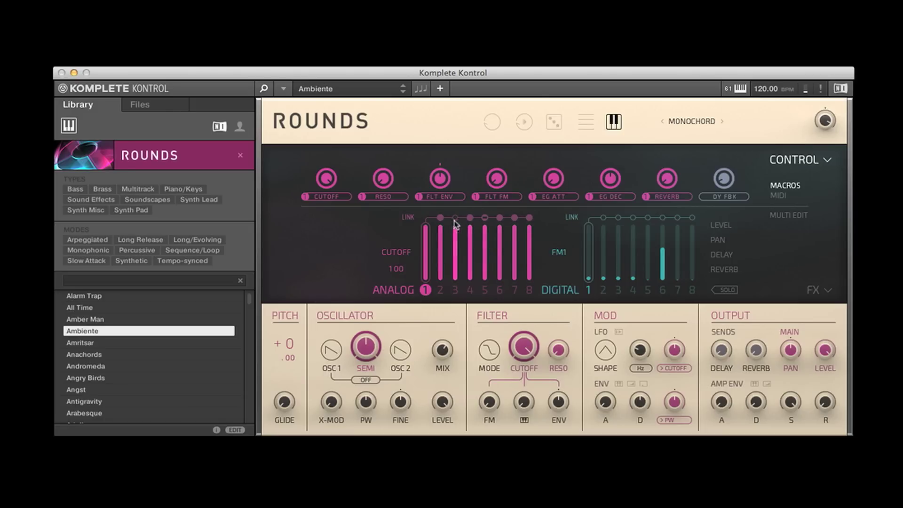
pyautogui.click(485, 218)
pyautogui.click(455, 218)
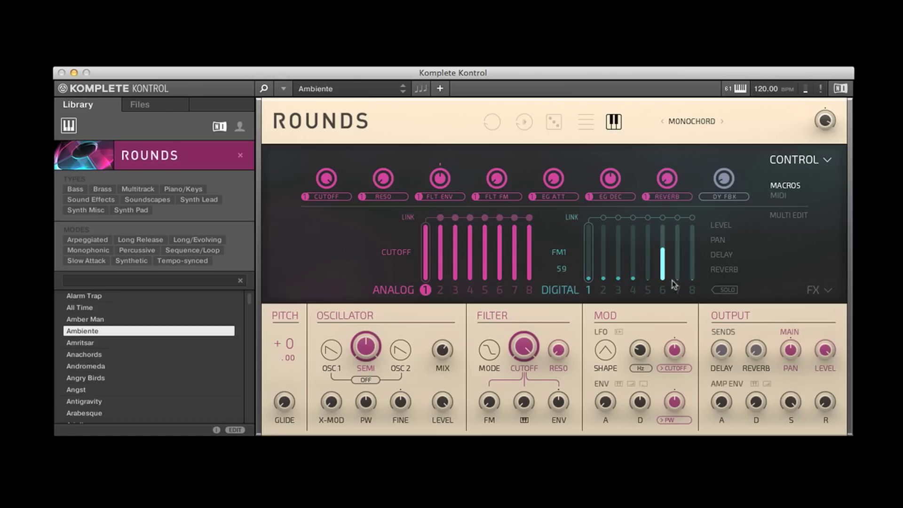
# Step: Assign digital voice 1's REVERB send to macro slot 8, replacing DY FBK
pyautogui.click(724, 270)
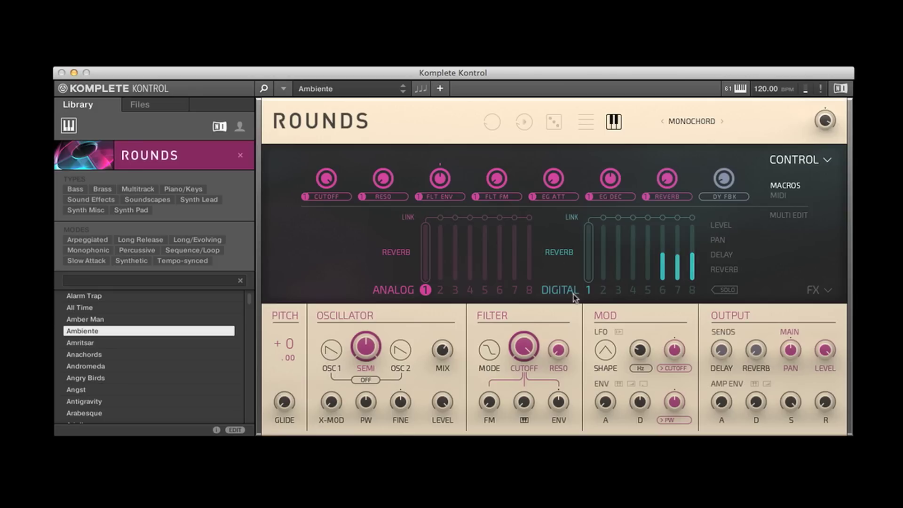
pyautogui.click(587, 295)
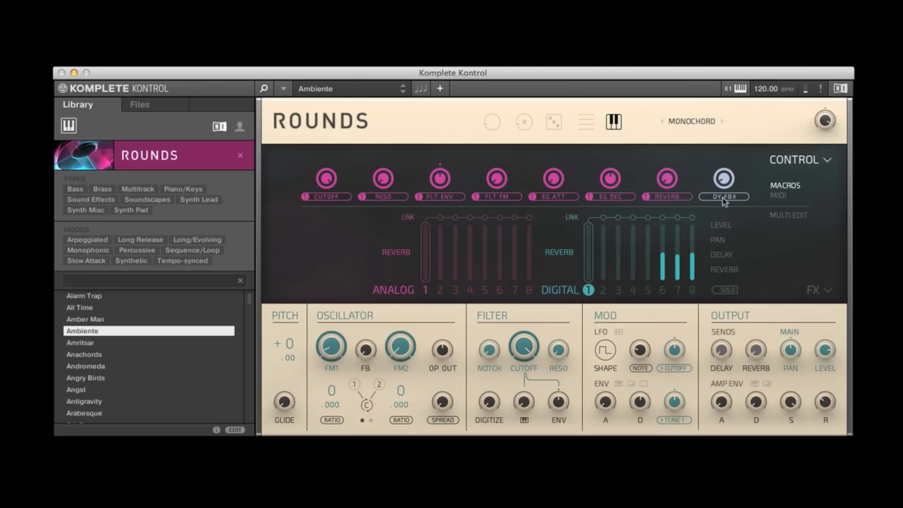
pyautogui.click(756, 350)
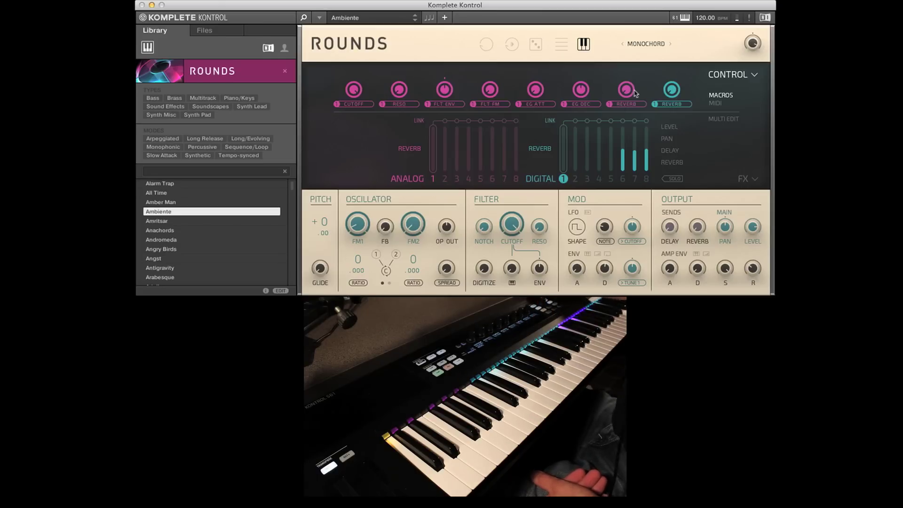
# Step: Raise the REVERB send bars of all eight digital voices to 100
pyautogui.moveTo(619, 148)
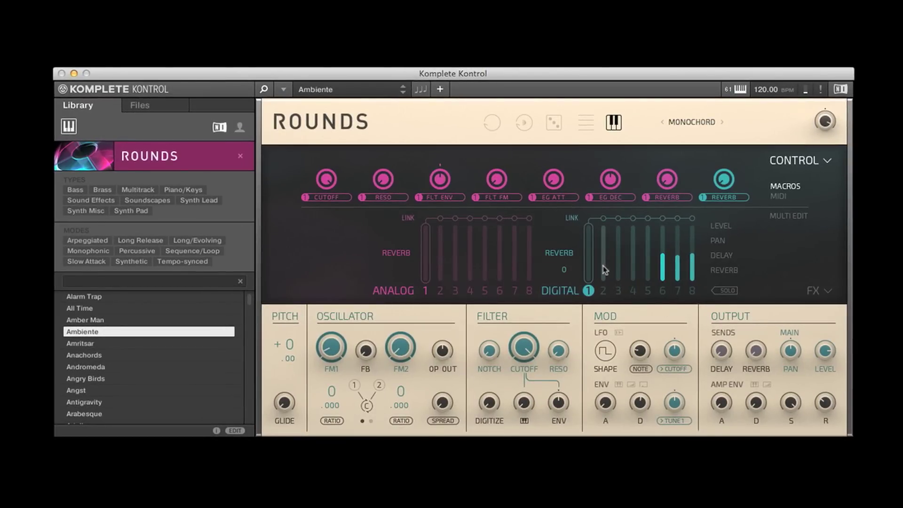
pyautogui.moveTo(602, 268); pyautogui.dragTo(607, 207)
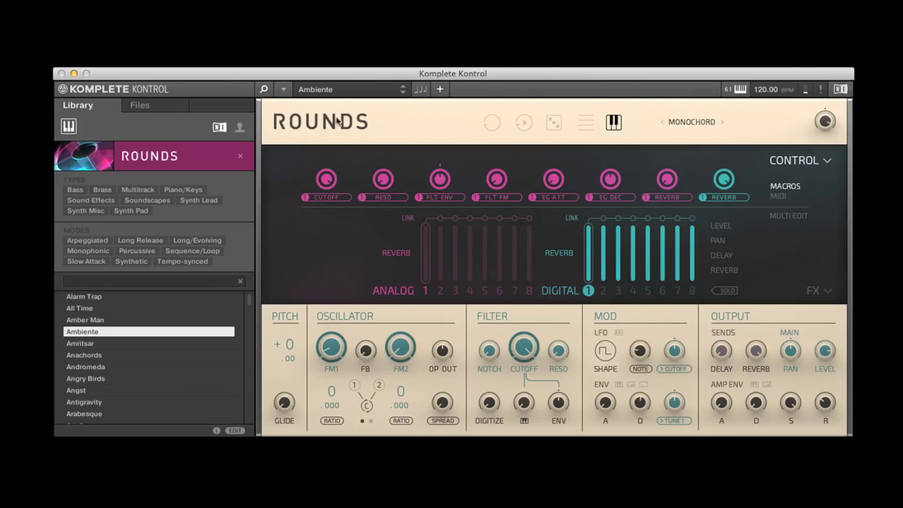
# Step: Load snapshot 001 INIT from the Reaktor snapshot list and return to the rounds view
pyautogui.click(440, 90)
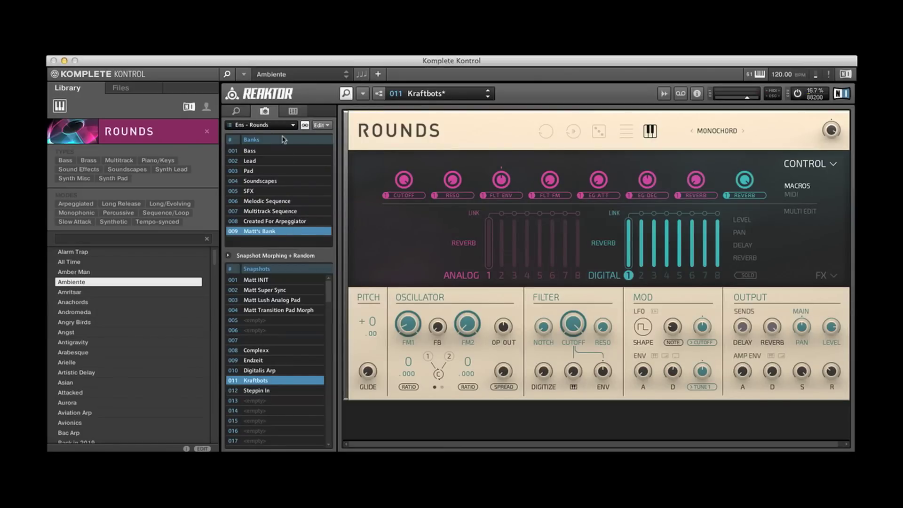
pyautogui.click(266, 281)
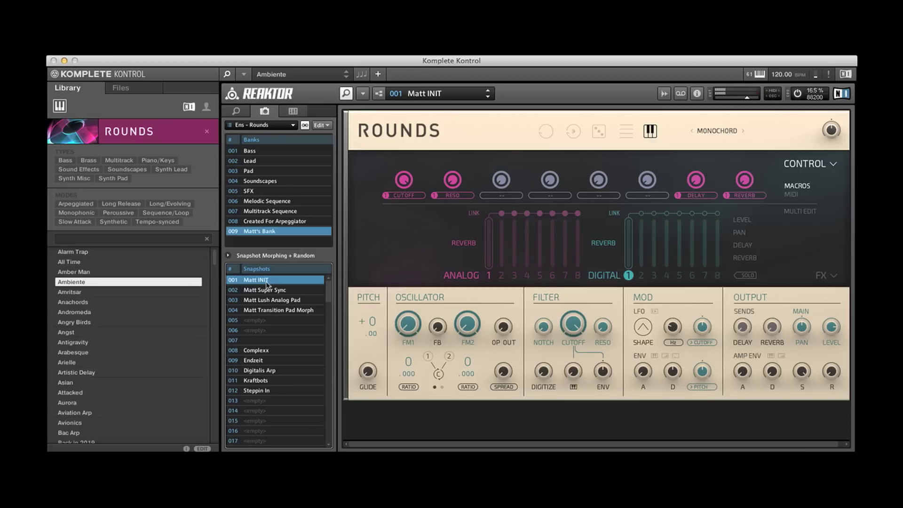
pyautogui.click(798, 165)
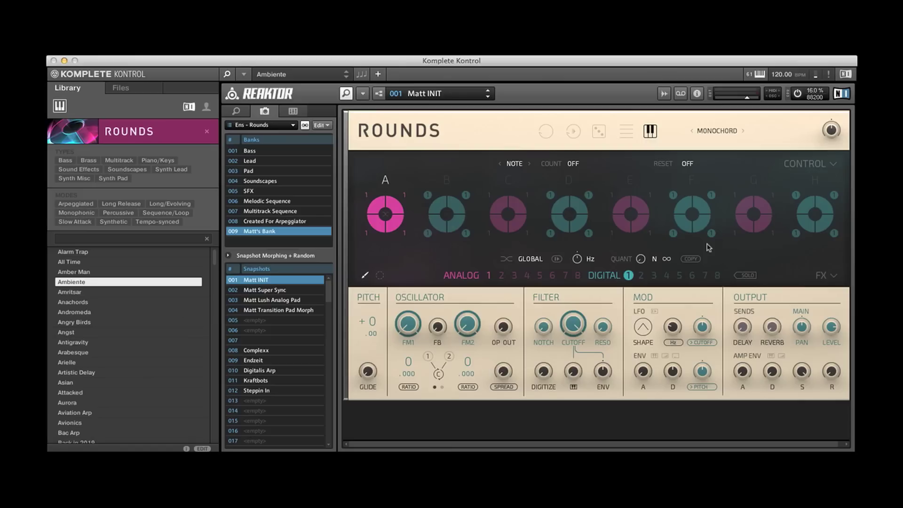